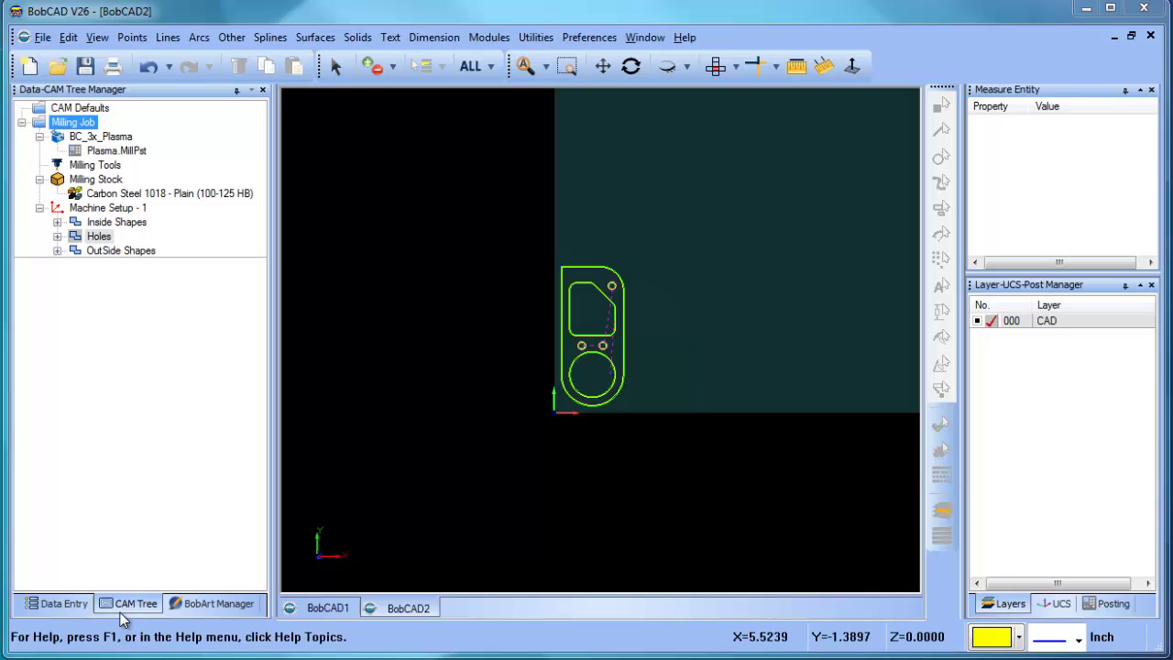
- Review the machining order of the Milling Job's features and leave the dialog without changes
{"action": "left_click", "coordinate": [94, 165]}
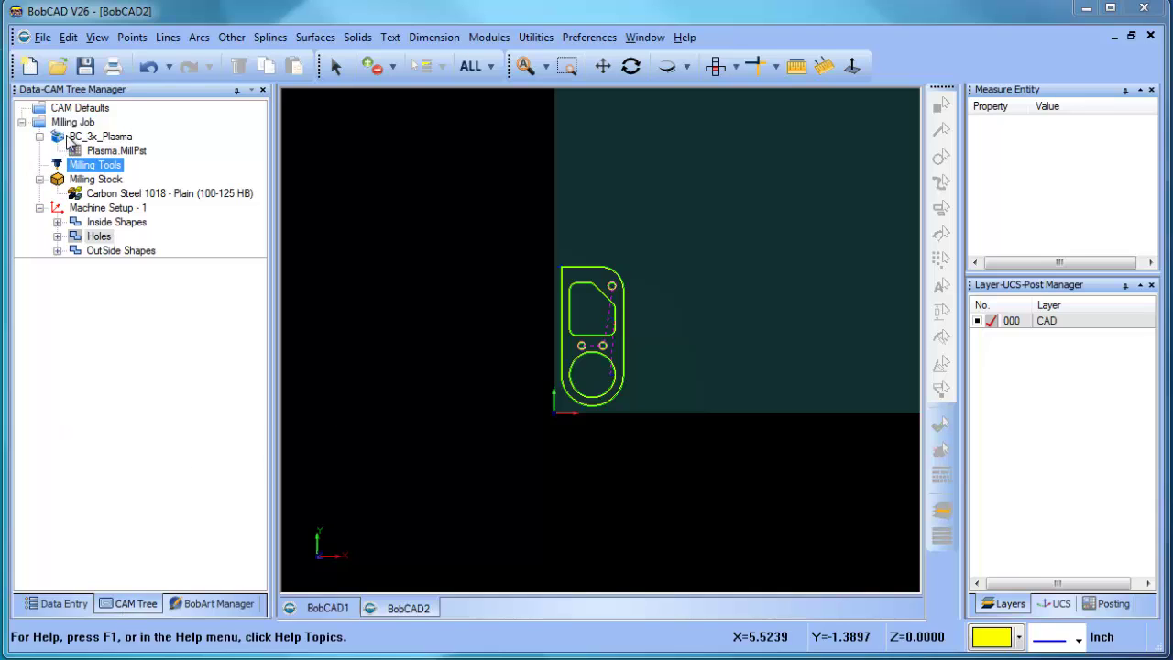
{"action": "left_click", "coordinate": [81, 121]}
{"action": "right_click", "coordinate": [82, 123]}
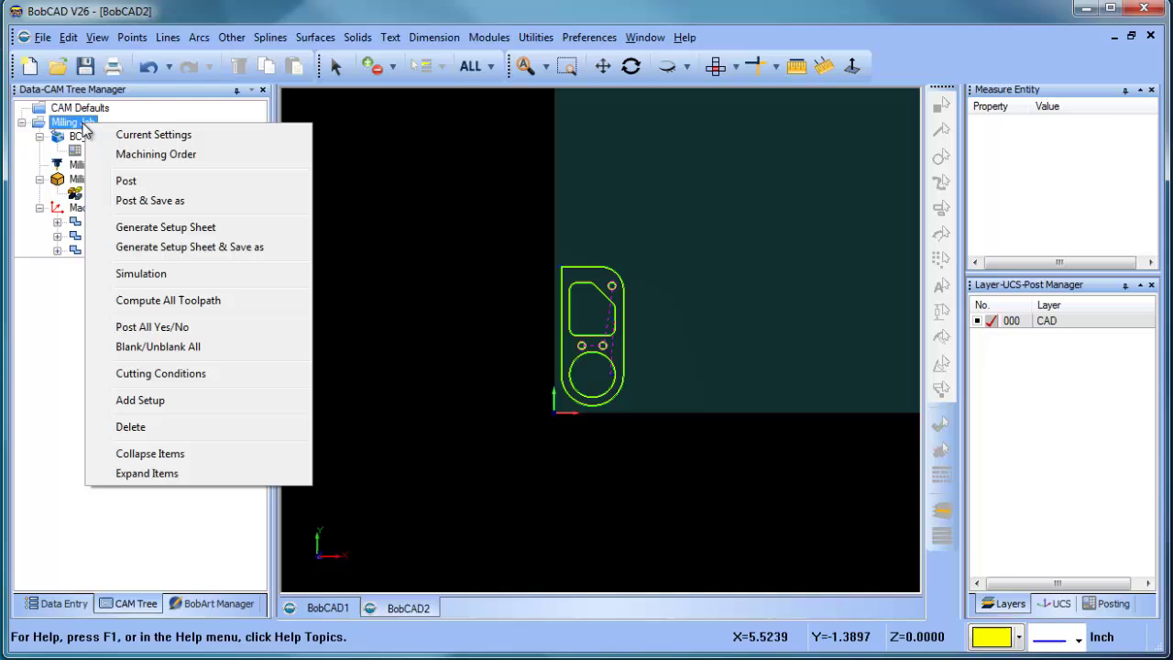
{"action": "left_click", "coordinate": [198, 156]}
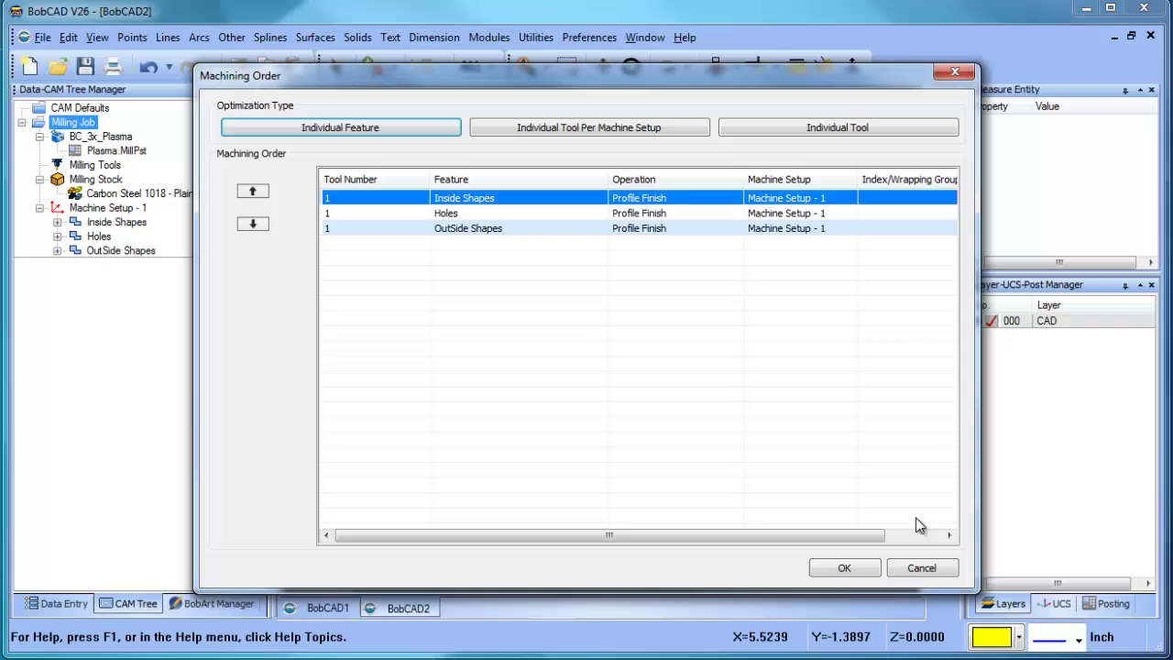
{"action": "left_click", "coordinate": [921, 567]}
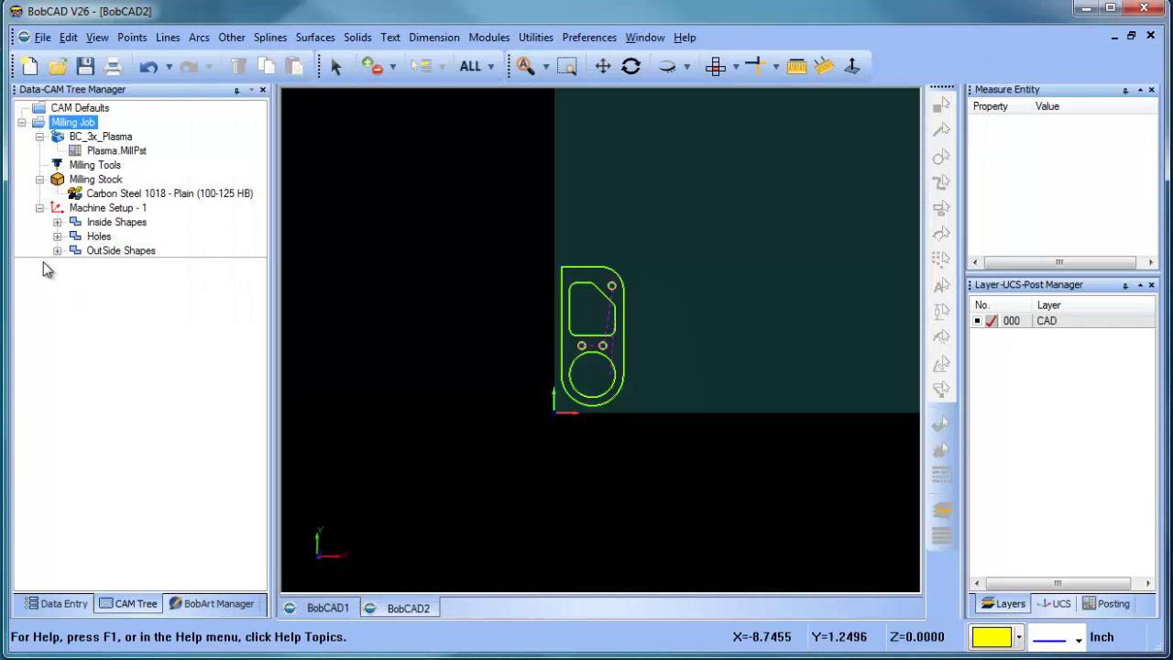
- Move the Inside Shapes feature below Holes under Machine Setup - 1 so the holes are cut first
{"action": "left_click", "coordinate": [105, 250]}
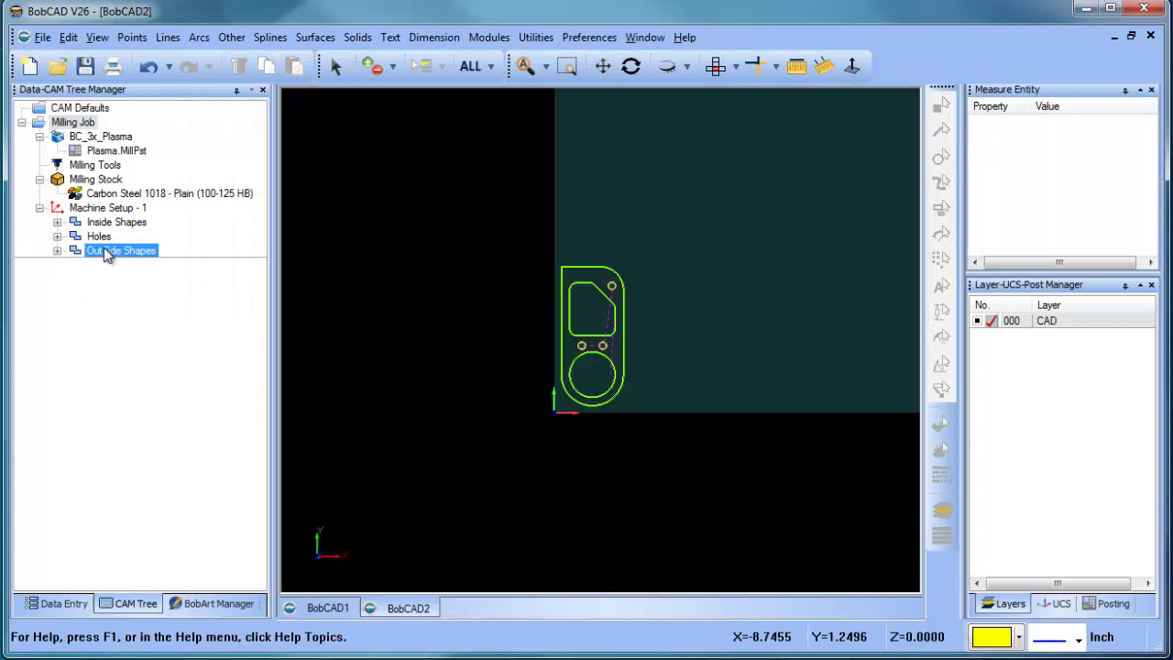
{"action": "left_click", "coordinate": [105, 237]}
{"action": "left_click", "coordinate": [79, 227]}
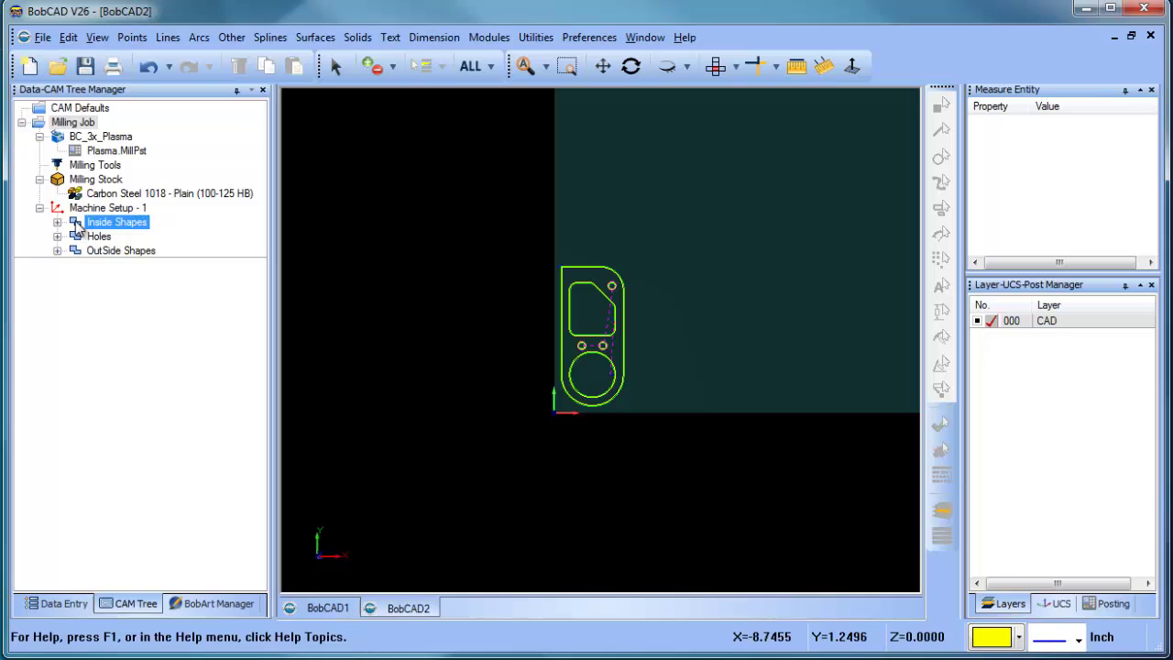
{"action": "left_click", "coordinate": [77, 226]}
{"action": "left_click_drag", "start_coordinate": [77, 226], "coordinate": [88, 239]}
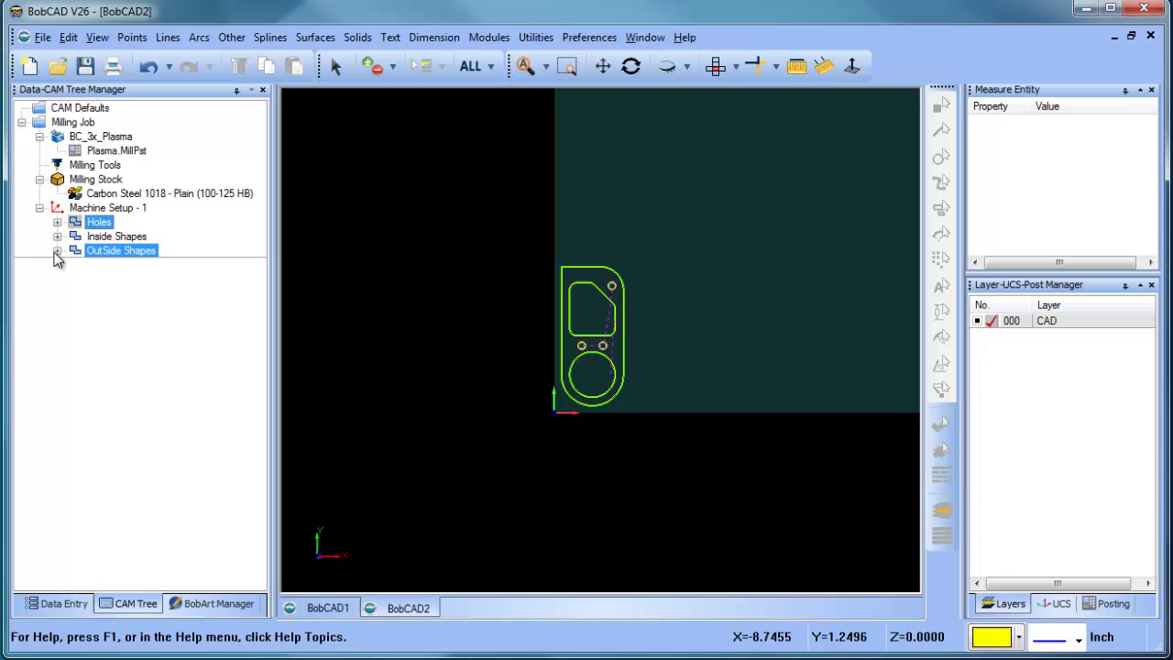
{"action": "left_click", "coordinate": [101, 223]}
{"action": "left_click", "coordinate": [128, 238], "text": "ctrl"}
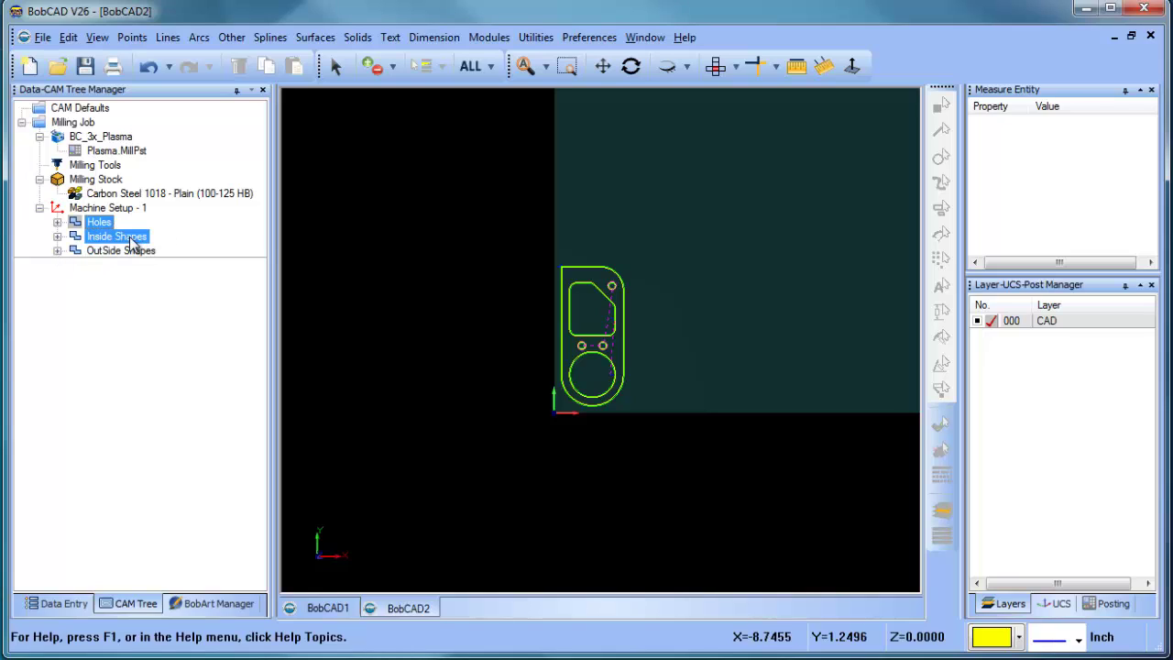
{"action": "left_click", "coordinate": [147, 251], "text": "ctrl"}
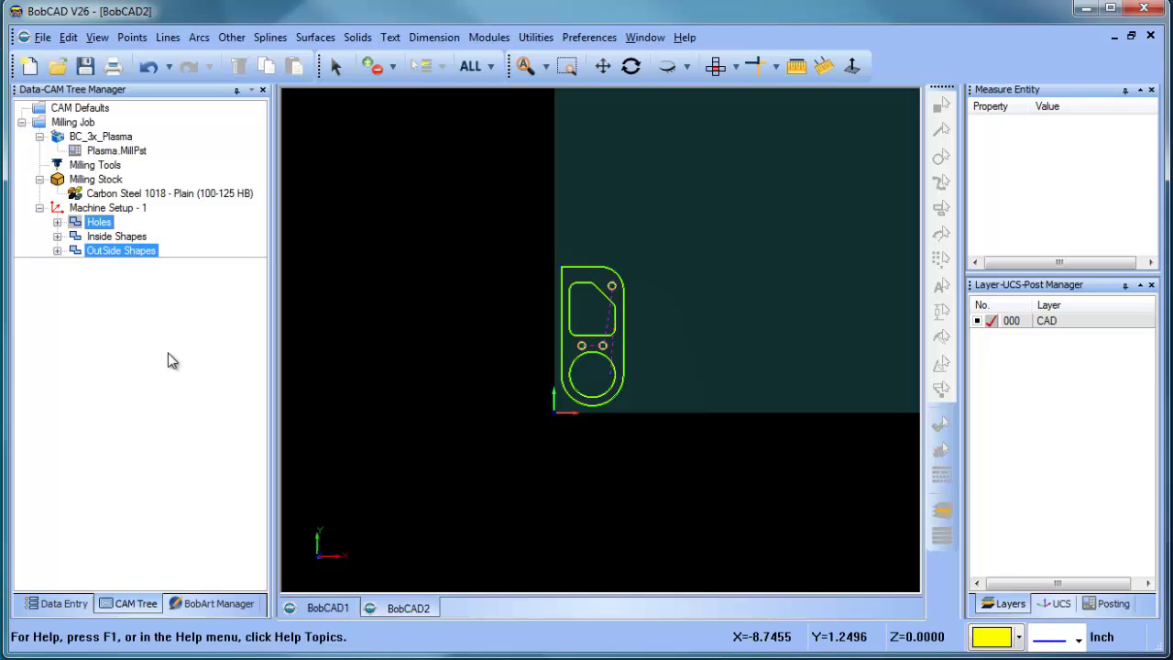
- Try moving Inside Shapes up and back down in the Milling Job's machining order, and discard the changes
{"action": "left_click", "coordinate": [103, 223]}
{"action": "left_click", "coordinate": [92, 123], "text": "ctrl"}
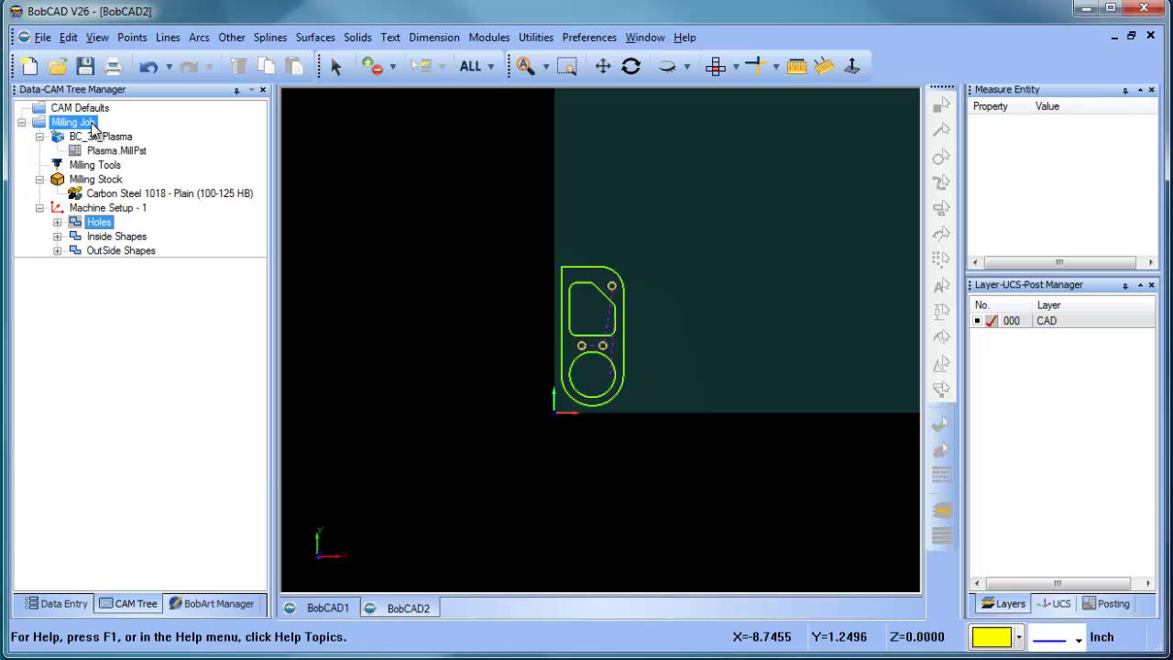
{"action": "right_click", "coordinate": [91, 125]}
{"action": "left_click", "coordinate": [162, 155]}
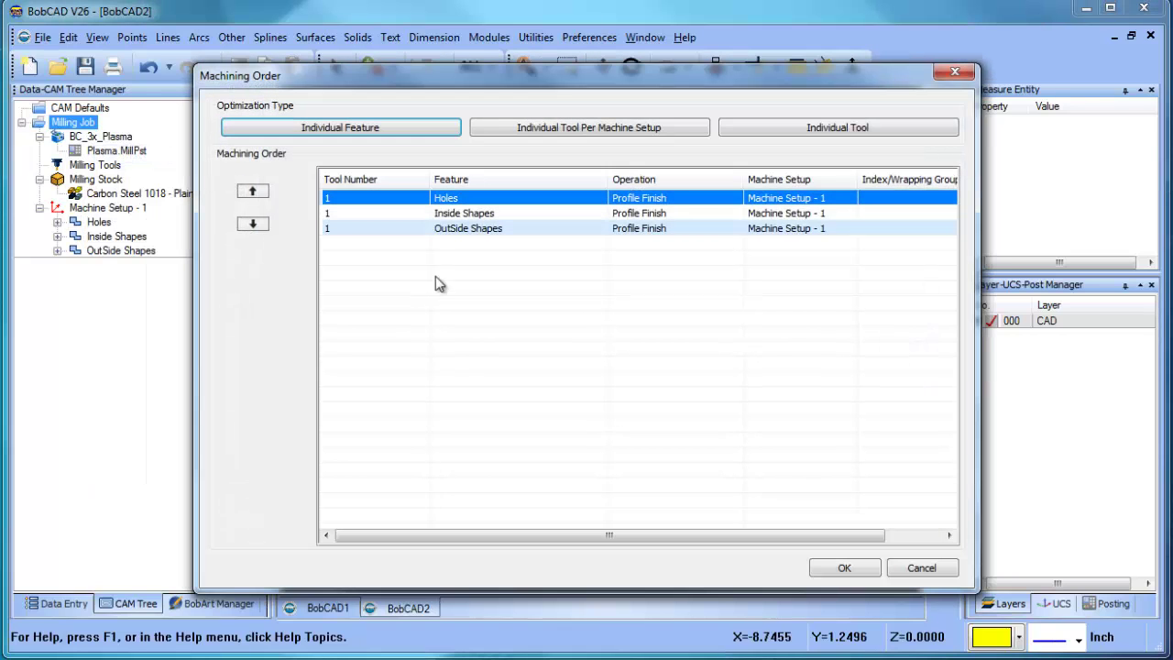
{"action": "left_click", "coordinate": [356, 215]}
{"action": "left_click", "coordinate": [253, 191]}
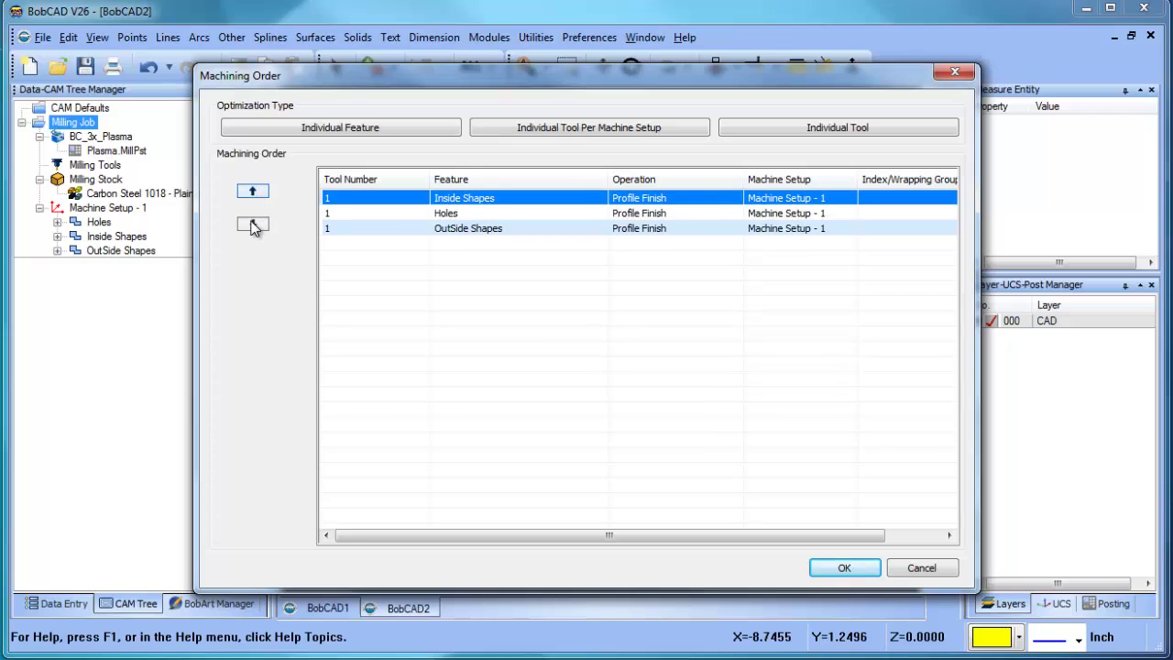
{"action": "left_click", "coordinate": [253, 224]}
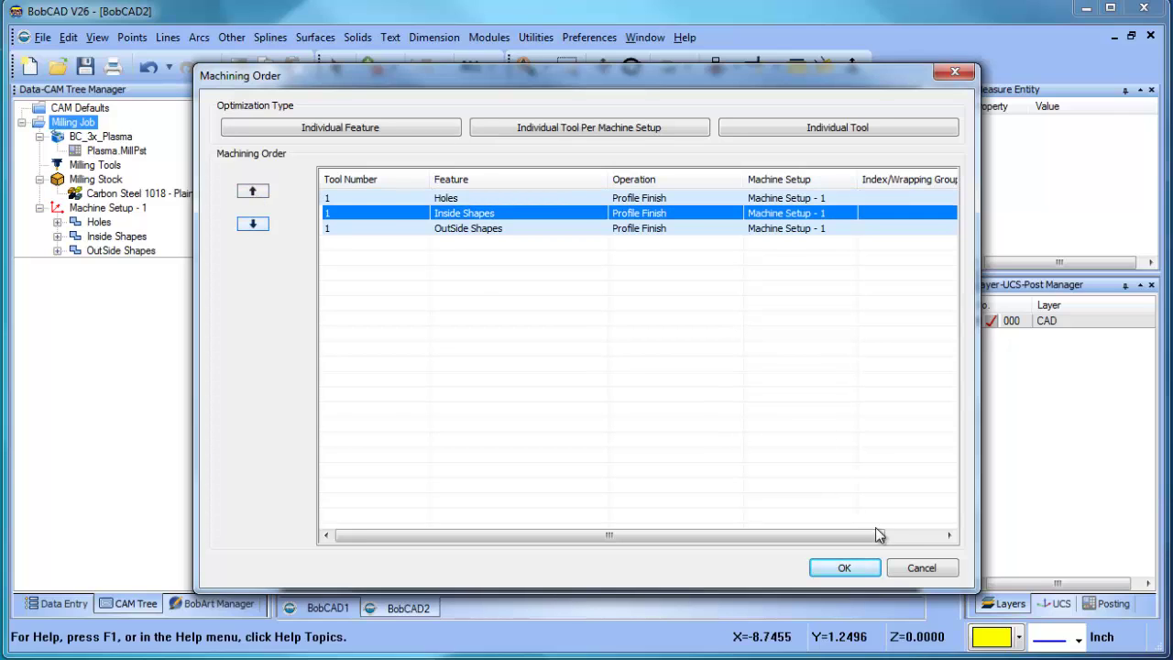
{"action": "left_click", "coordinate": [920, 566]}
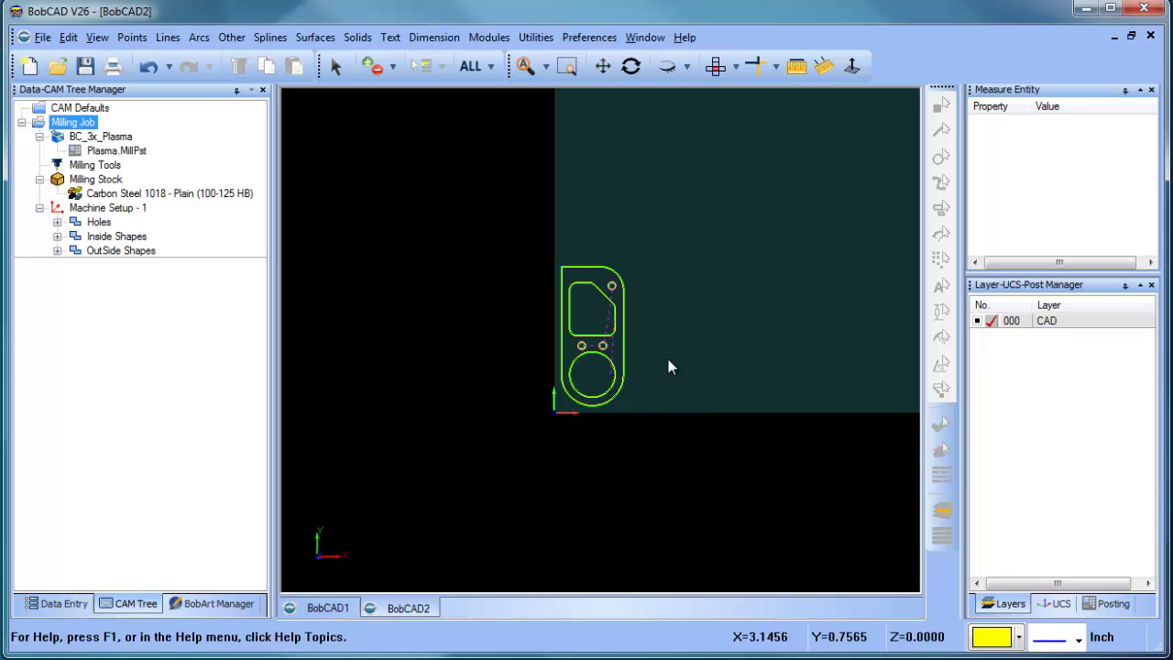
- Start an Array toolpath pattern on Machine Setup - 1 with an X distance of 2.75 and 5 copies
{"action": "scroll", "coordinate": [660, 349], "scroll_direction": "down", "scroll_amount": 2}
{"action": "middle_click_drag", "start_coordinate": [665, 329], "coordinate": [532, 357]}
{"action": "scroll", "coordinate": [566, 352], "scroll_direction": "down", "scroll_amount": 3}
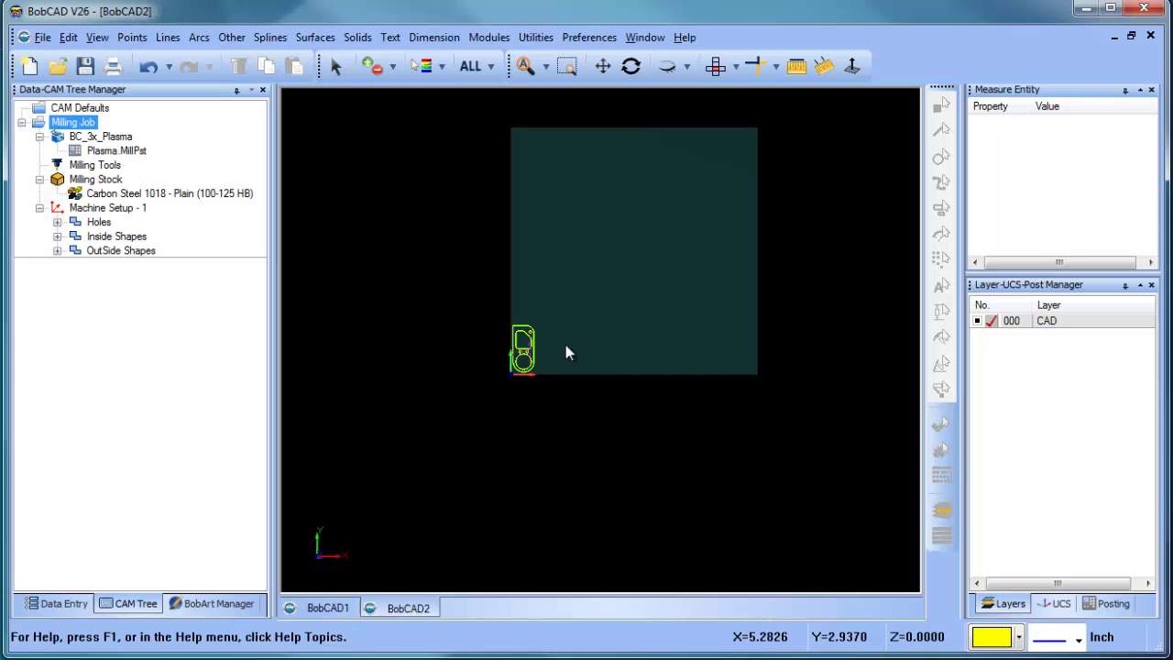
{"action": "scroll", "coordinate": [568, 348], "scroll_direction": "up", "scroll_amount": 2}
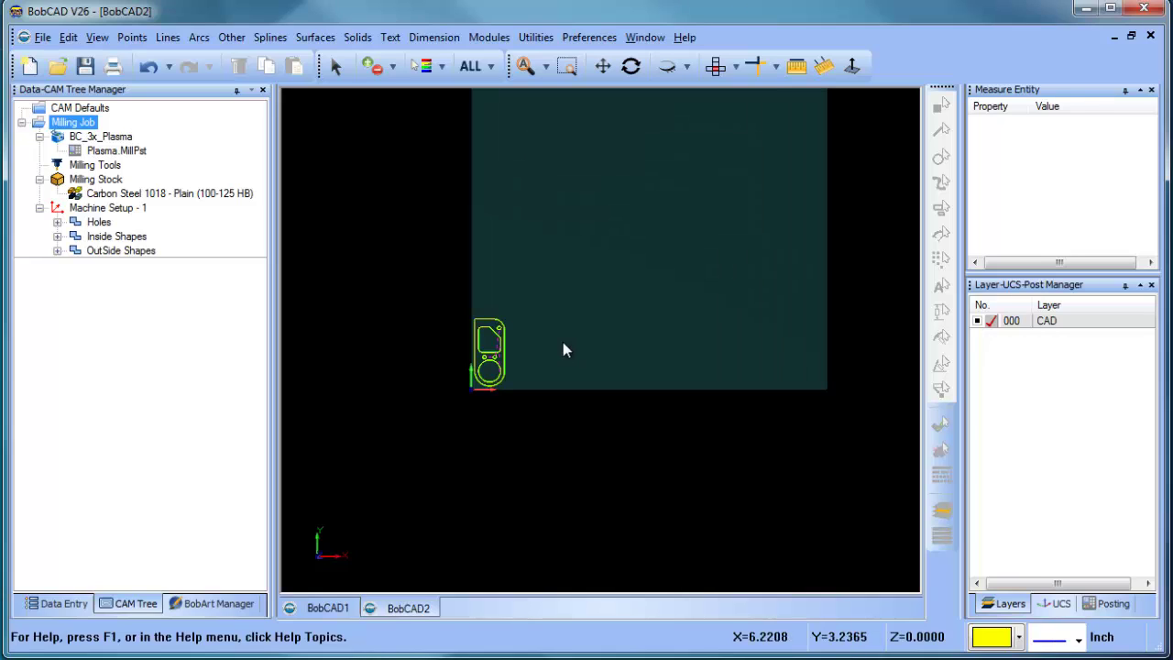
{"action": "left_click", "coordinate": [133, 211]}
{"action": "right_click", "coordinate": [142, 211]}
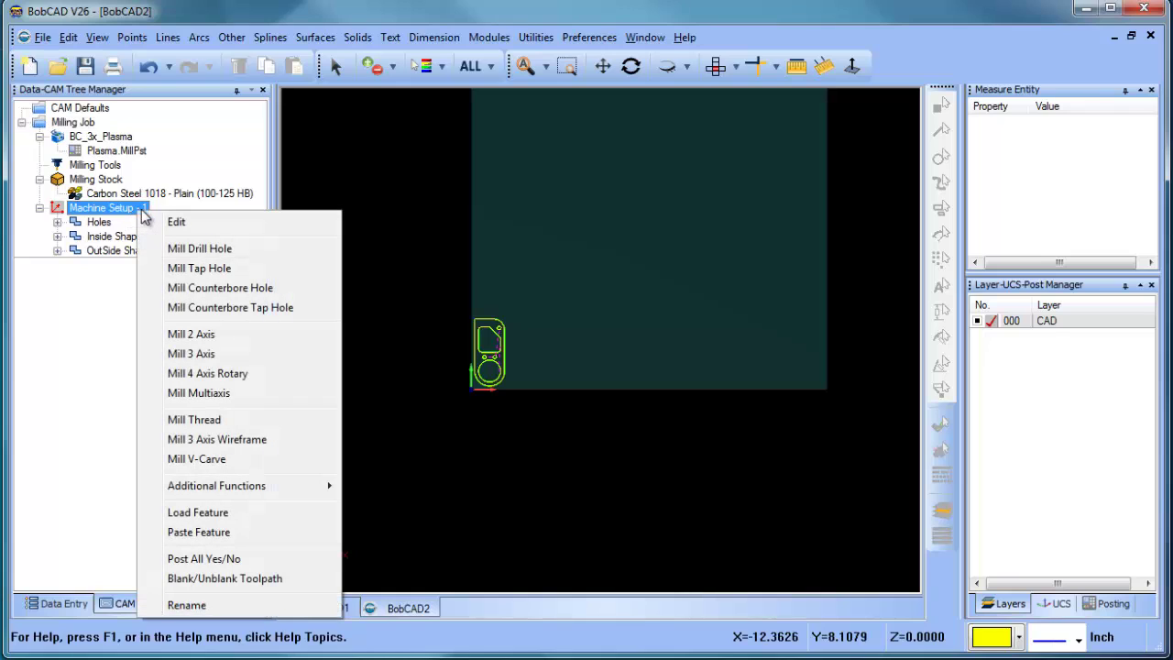
{"action": "mouse_move", "coordinate": [310, 487]}
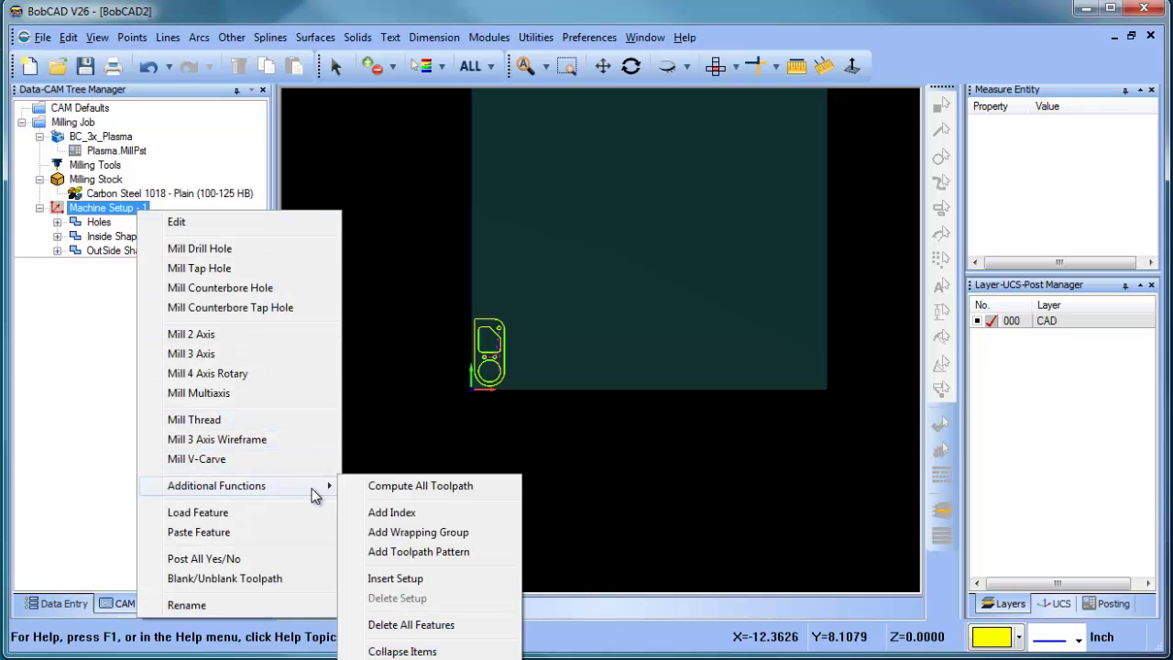
{"action": "left_click", "coordinate": [483, 561]}
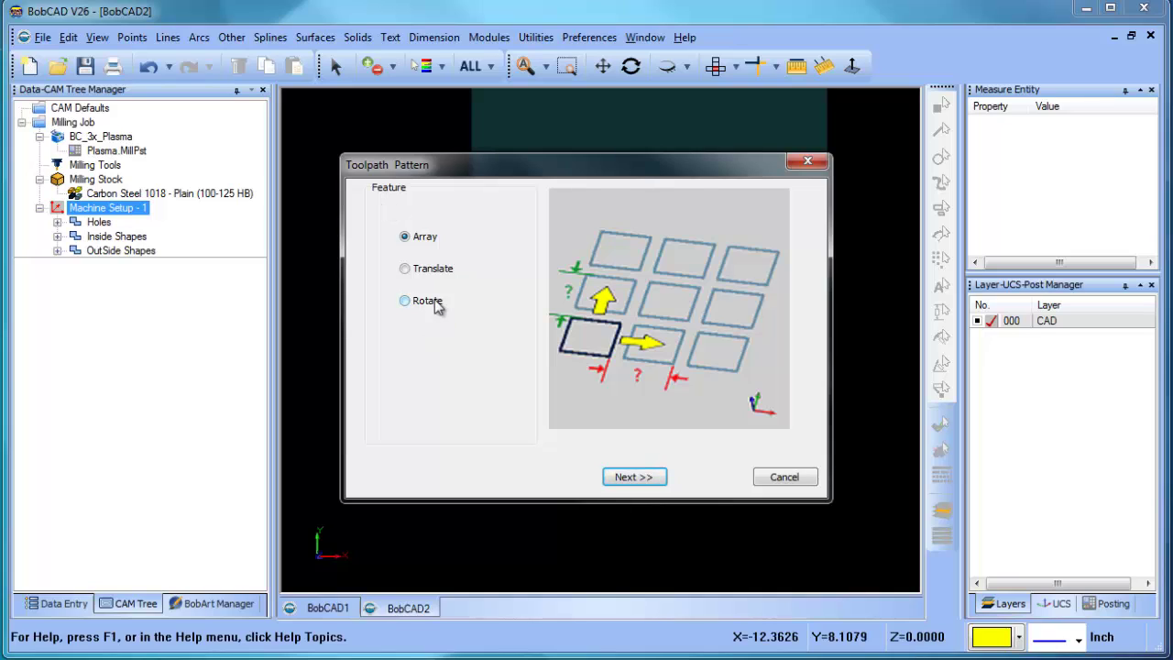
{"action": "left_click", "coordinate": [640, 483]}
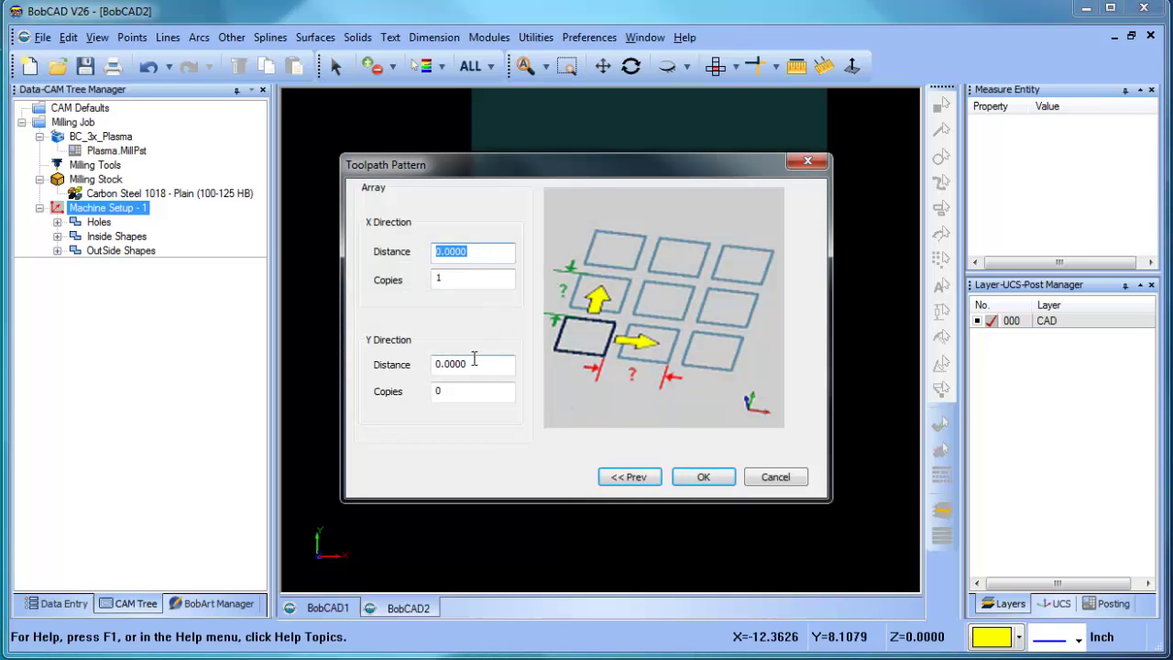
{"action": "type", "text": "2.75"}
{"action": "key", "text": "Tab"}
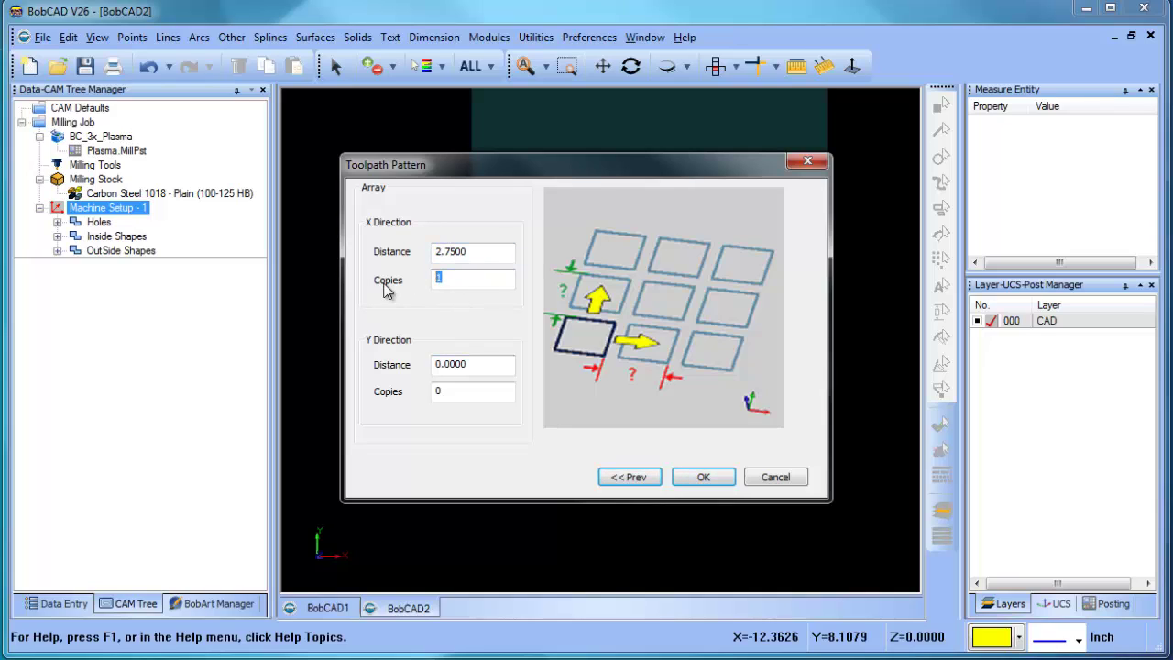
{"action": "type", "text": "5"}
{"action": "key", "text": "Tab"}
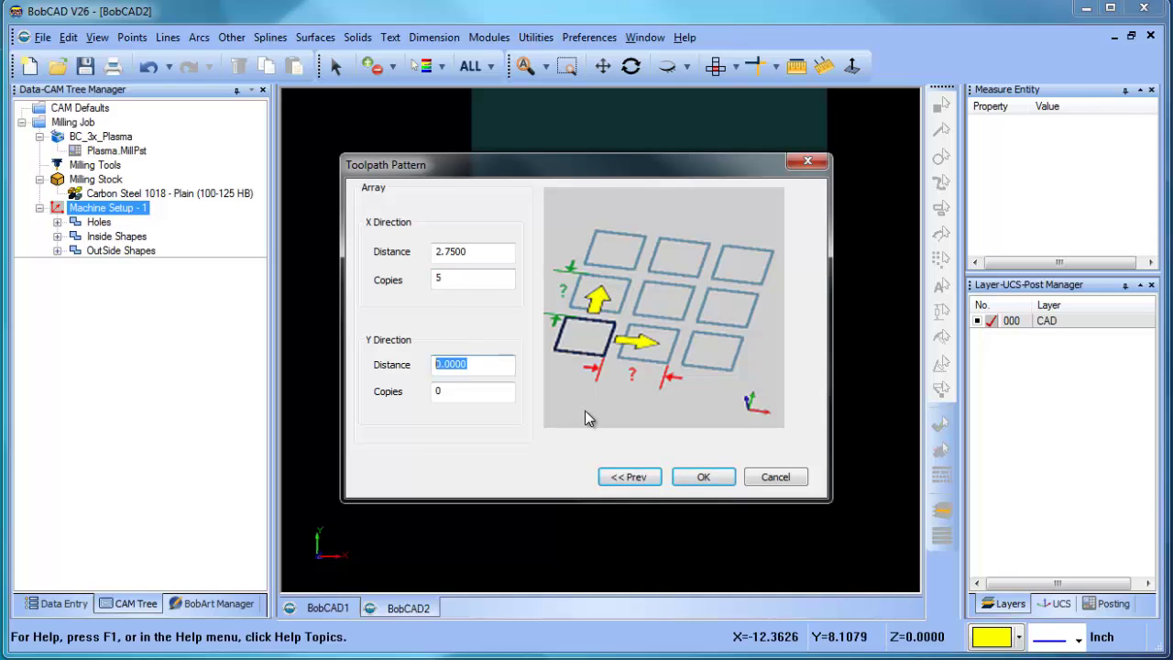
- Set the array's Y distance to 5 with 5 copies and create the pattern
{"action": "type", "text": "5"}
{"action": "key", "text": "Tab"}
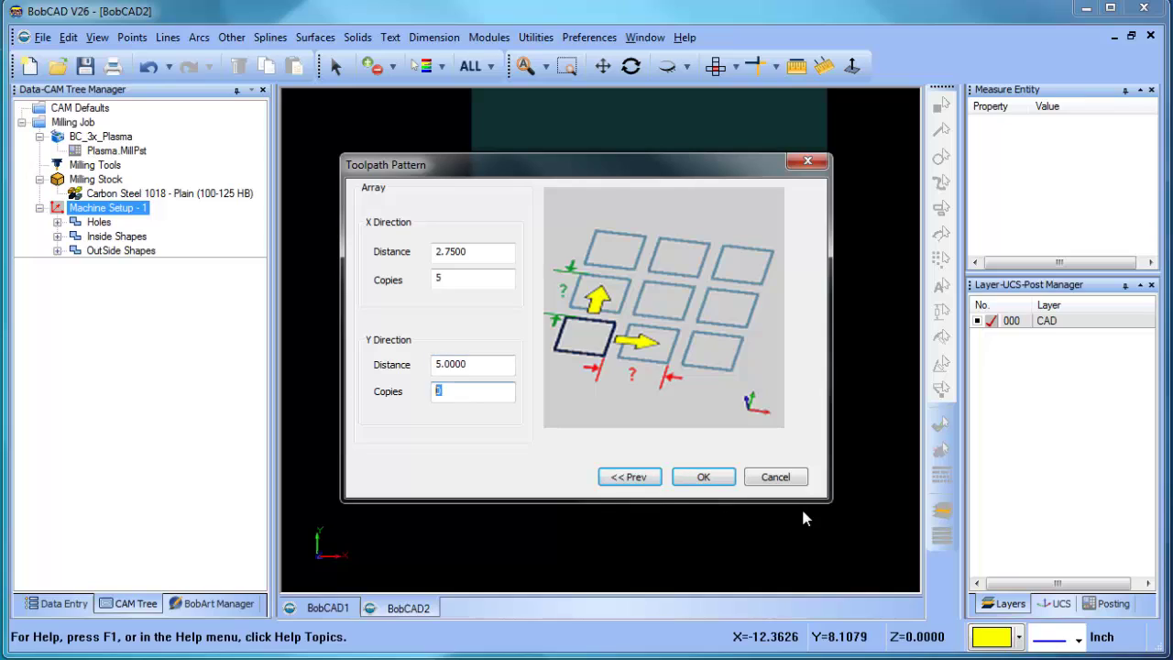
{"action": "type", "text": "5"}
{"action": "left_click", "coordinate": [705, 478]}
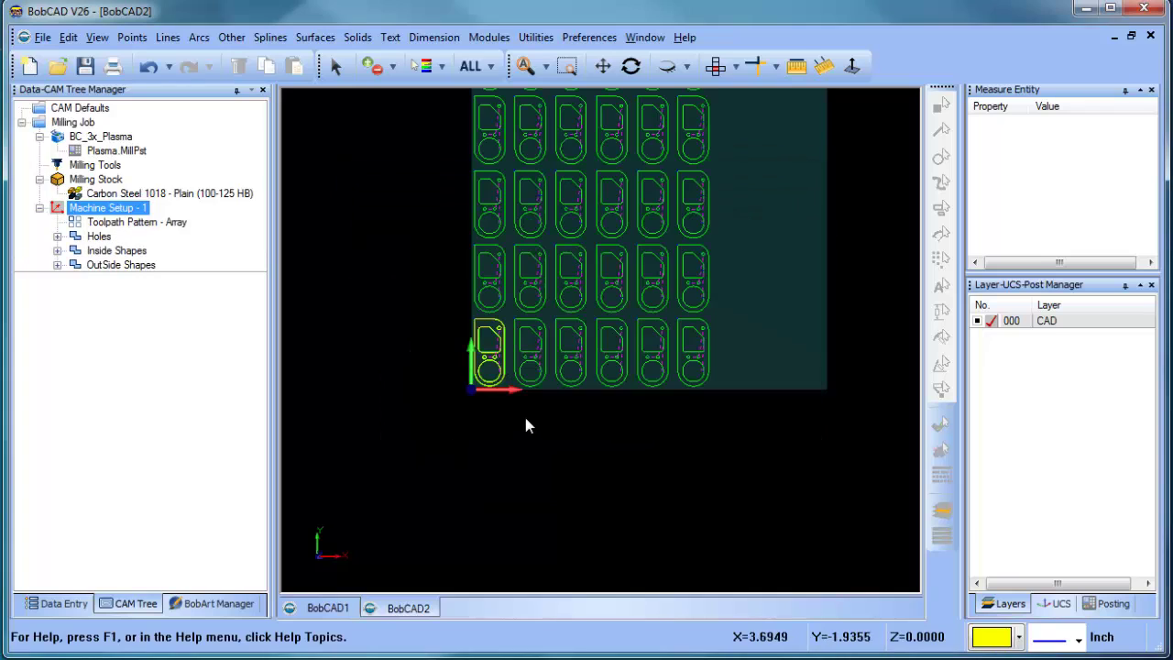
- Edit the toolpath pattern array to use 4 copies in Y and 7 copies in X
{"action": "scroll", "coordinate": [605, 351], "scroll_direction": "down", "scroll_amount": 3}
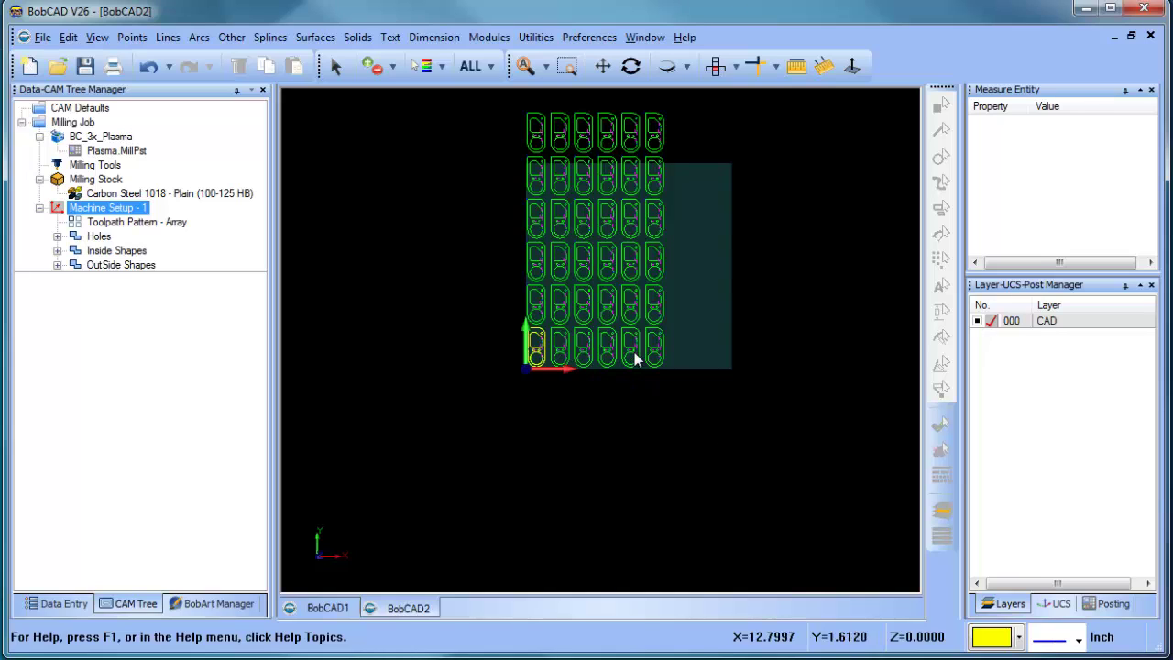
{"action": "scroll", "coordinate": [642, 356], "scroll_direction": "up", "scroll_amount": 1}
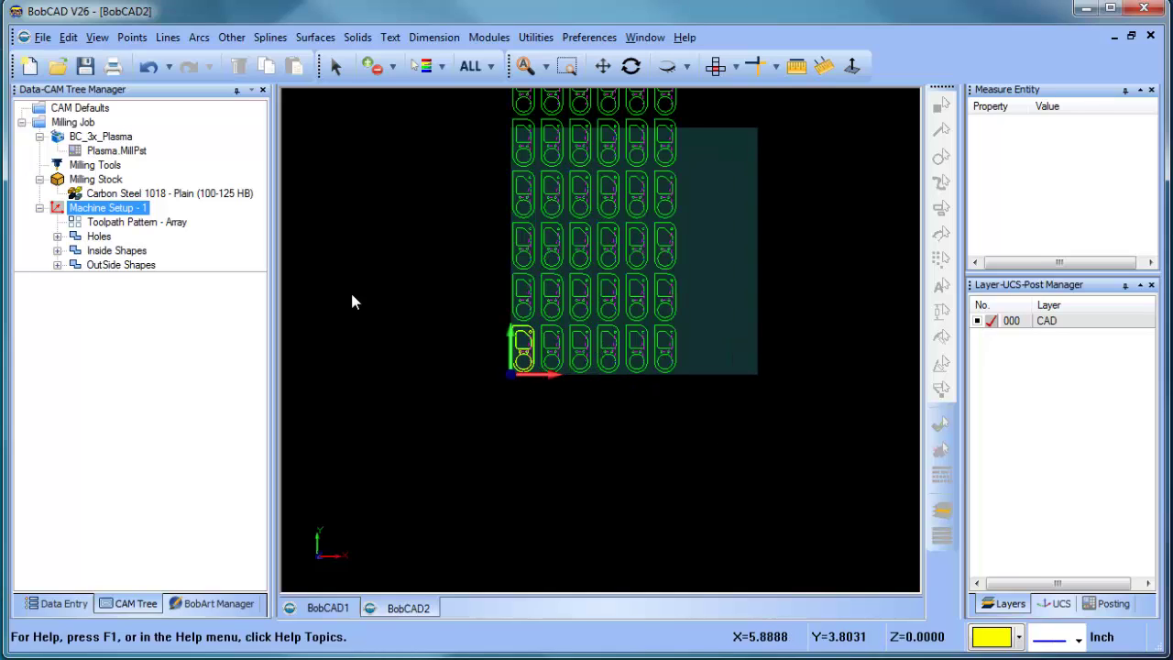
{"action": "left_click", "coordinate": [165, 222]}
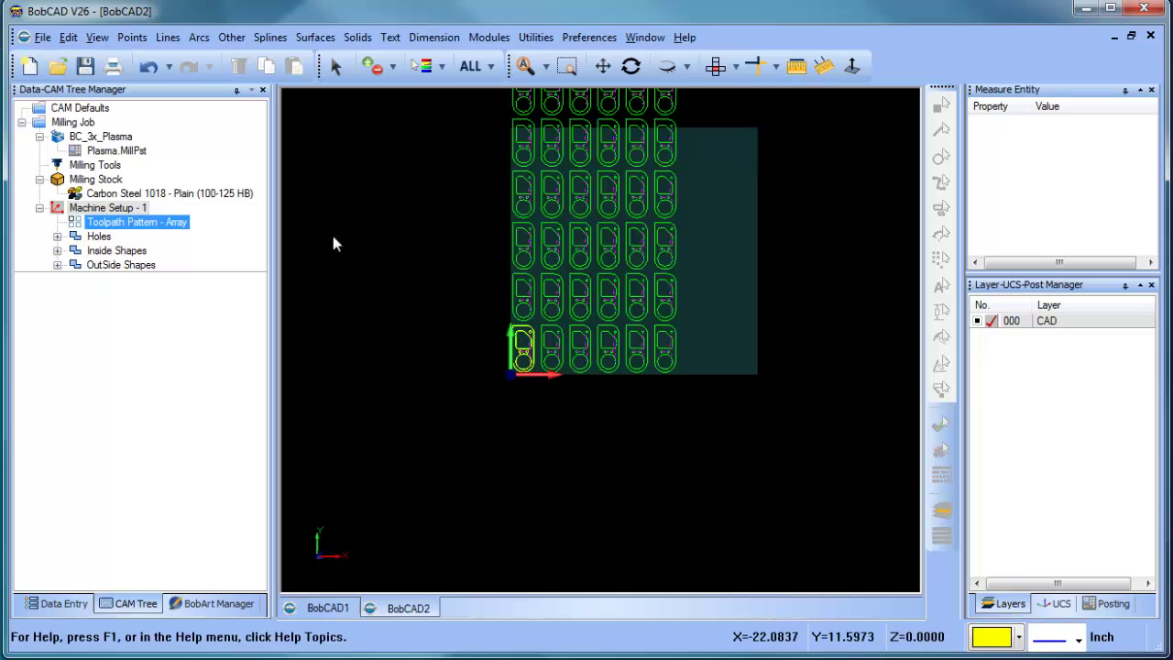
{"action": "scroll", "coordinate": [510, 247], "scroll_direction": "down", "scroll_amount": 1}
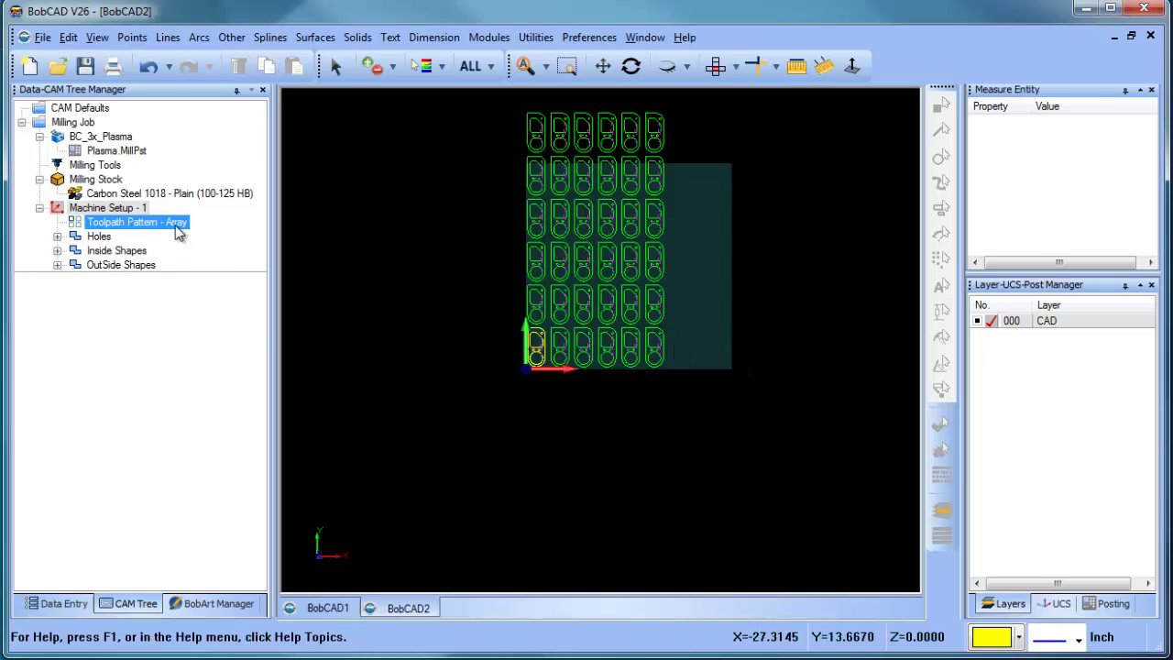
{"action": "right_click", "coordinate": [179, 231]}
{"action": "left_click", "coordinate": [257, 249]}
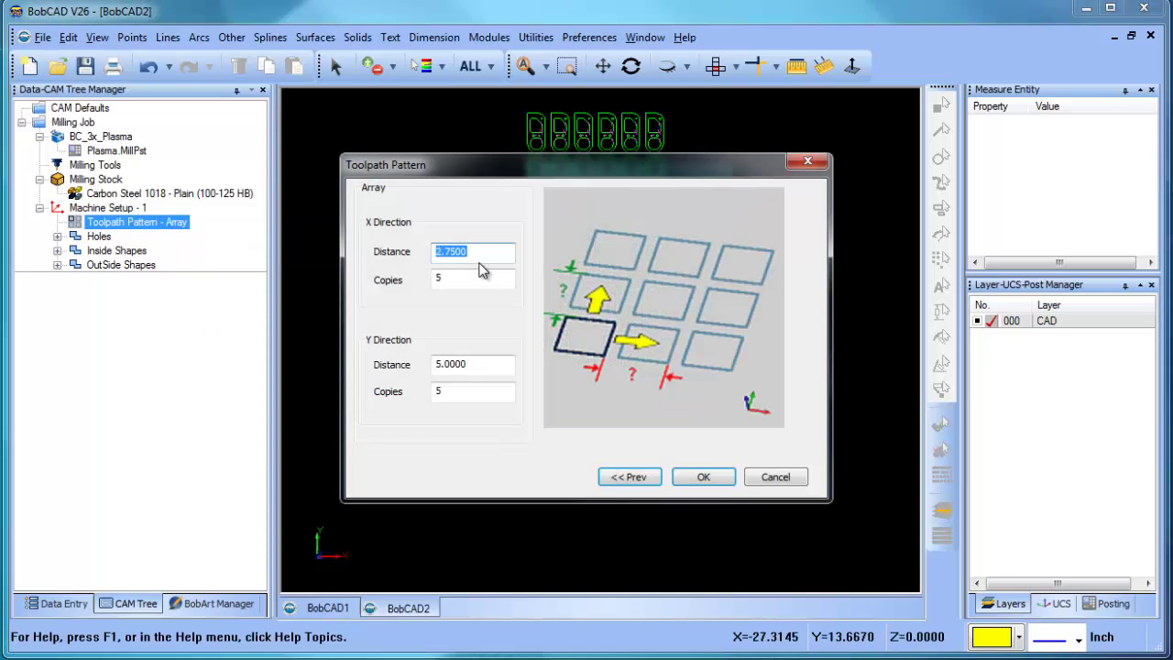
{"action": "double_click", "coordinate": [463, 392]}
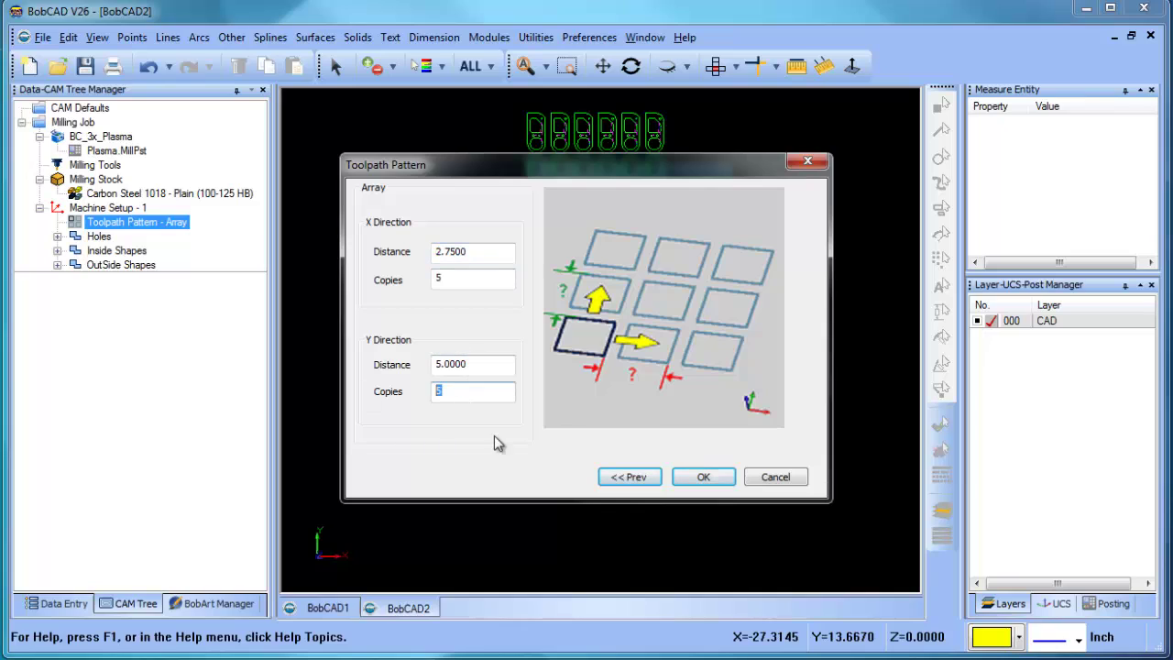
{"action": "type", "text": "4"}
{"action": "double_click", "coordinate": [465, 278]}
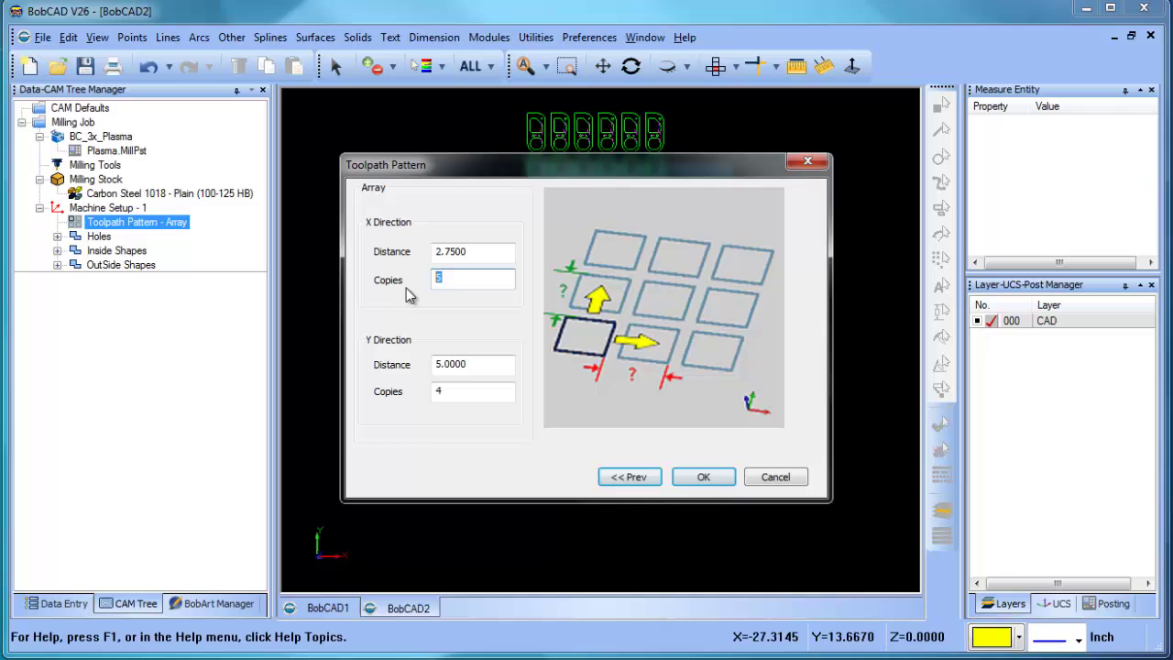
{"action": "type", "text": "7"}
{"action": "left_click", "coordinate": [722, 476]}
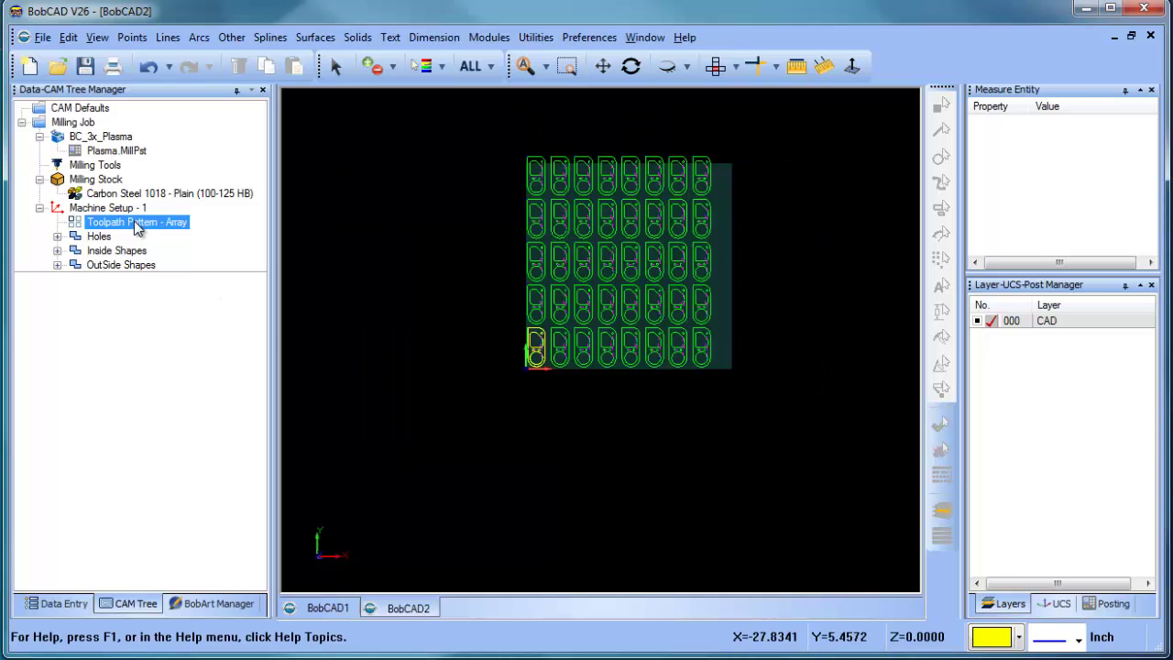
- Edit the toolpath pattern array again and set the Y copies to 3
{"action": "right_click", "coordinate": [136, 221]}
{"action": "left_click", "coordinate": [202, 255]}
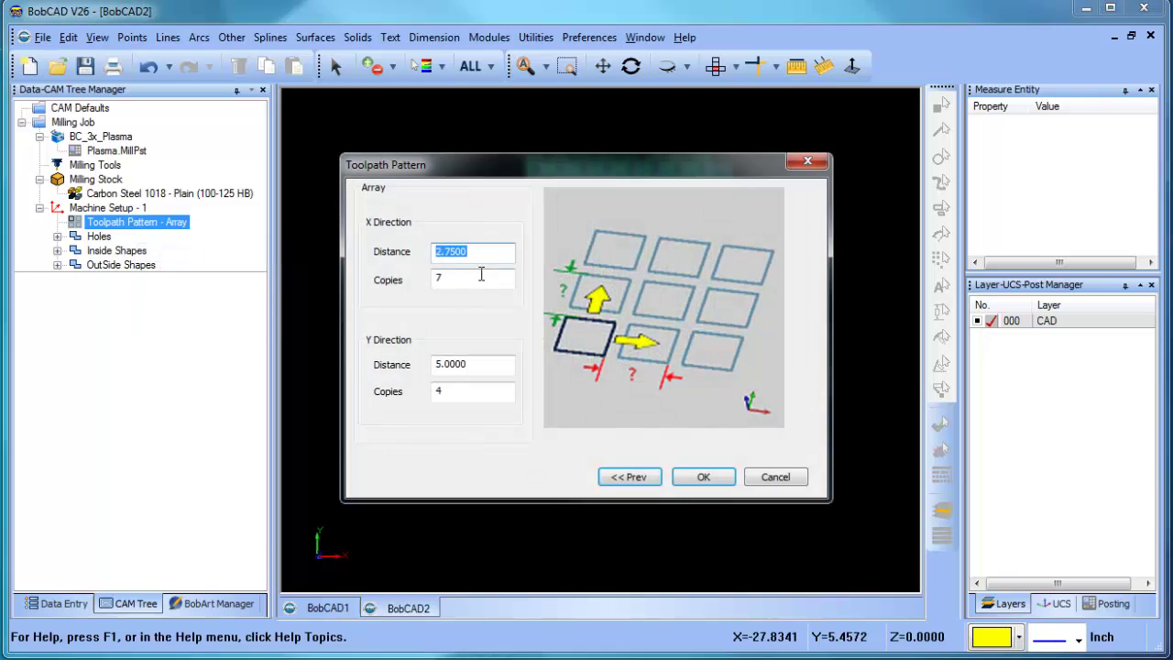
{"action": "double_click", "coordinate": [445, 392]}
{"action": "type", "text": "3"}
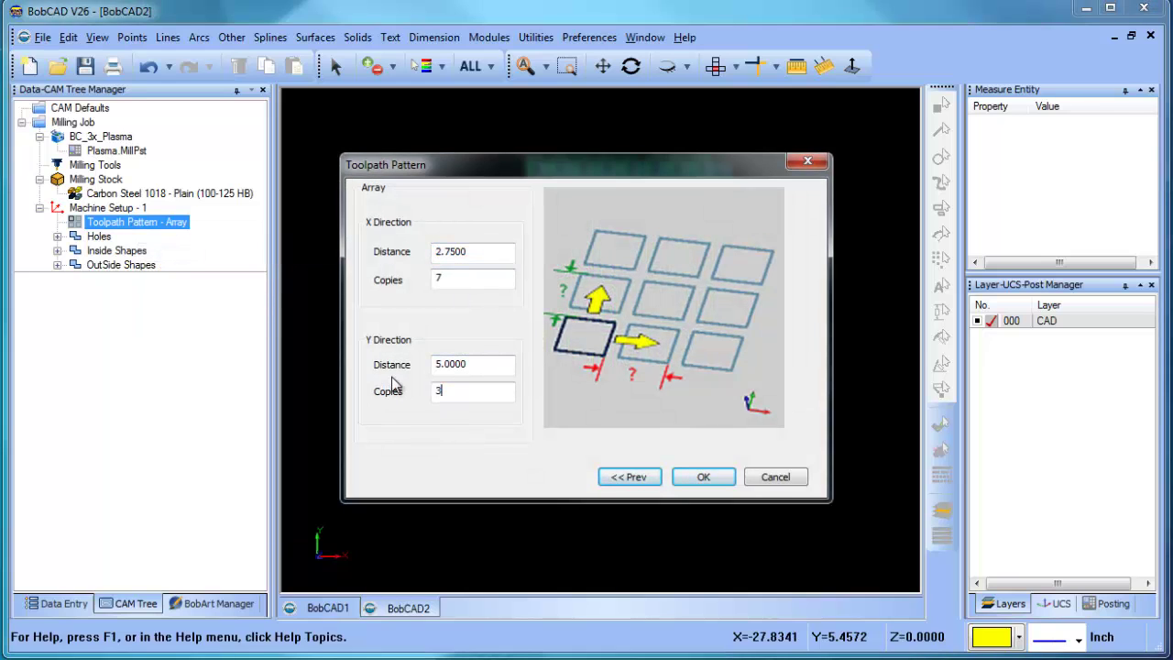
{"action": "left_click", "coordinate": [703, 477]}
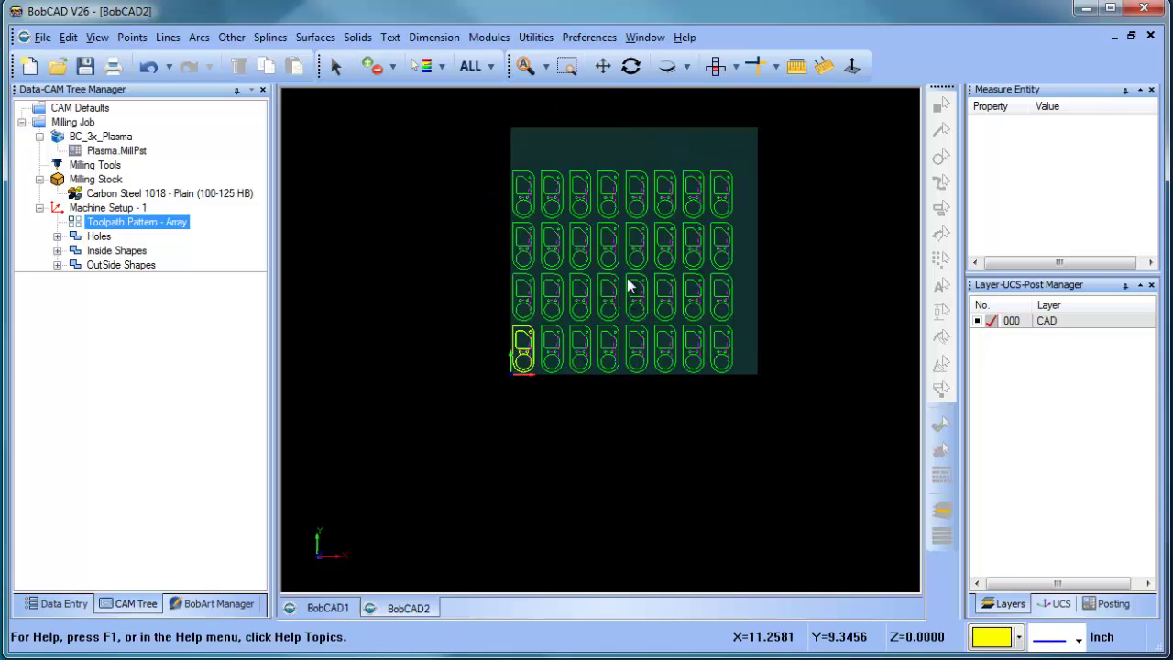
{"action": "middle_click_drag", "start_coordinate": [628, 277], "coordinate": [587, 342]}
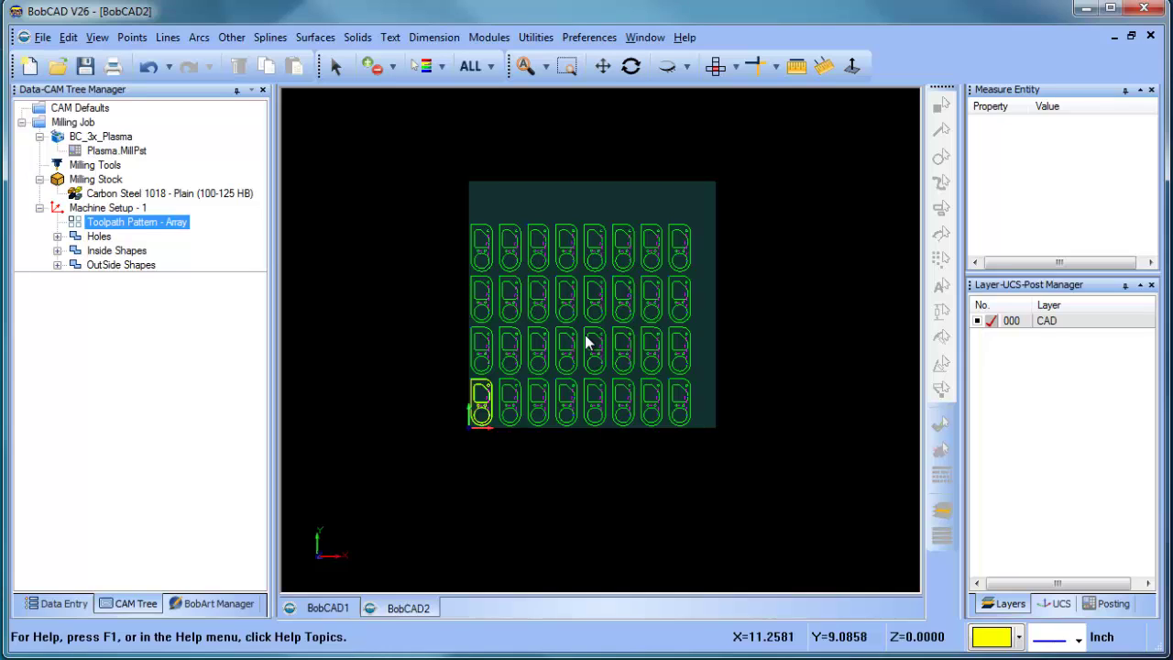
{"action": "left_click", "coordinate": [110, 251]}
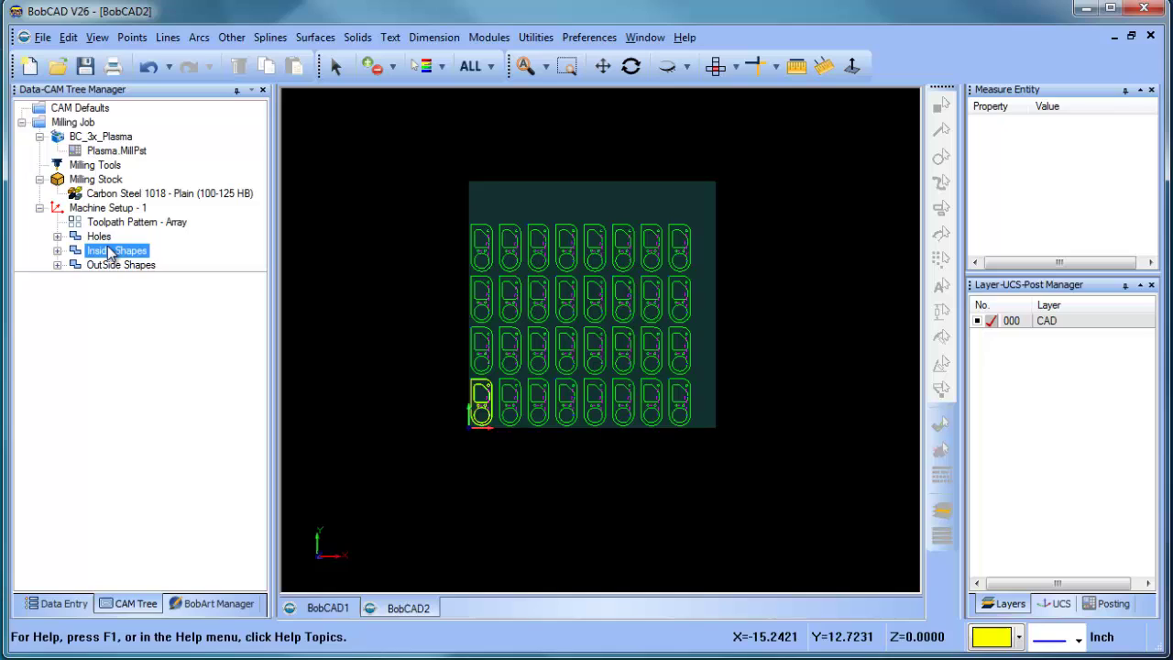
{"action": "left_click", "coordinate": [103, 266]}
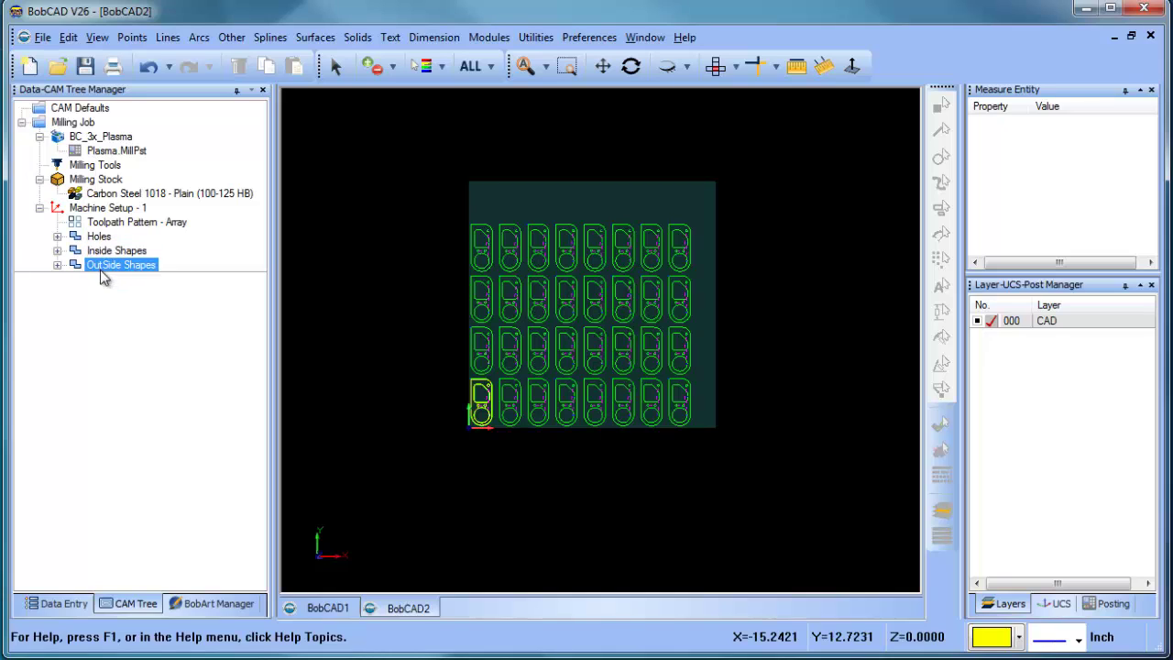